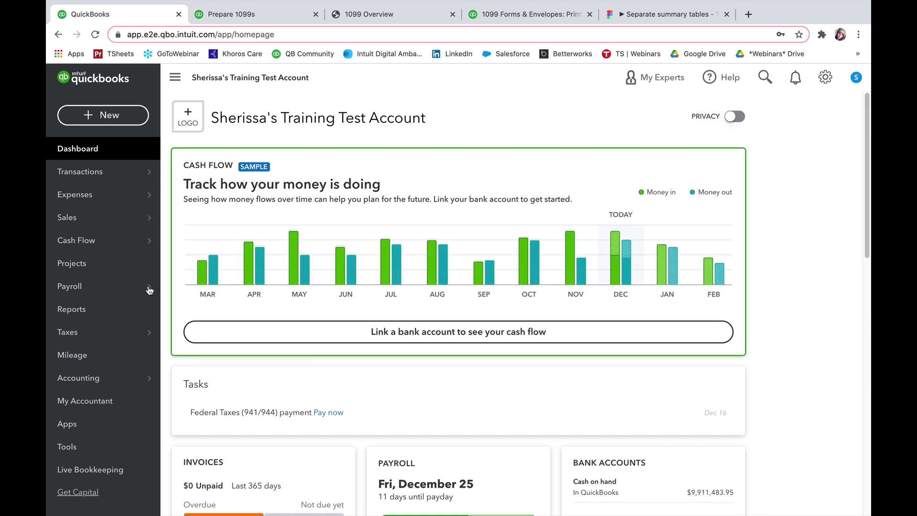
Step: Open the Contractors page from the Payroll flyout in the left sidebar
mouse_move(115, 287)
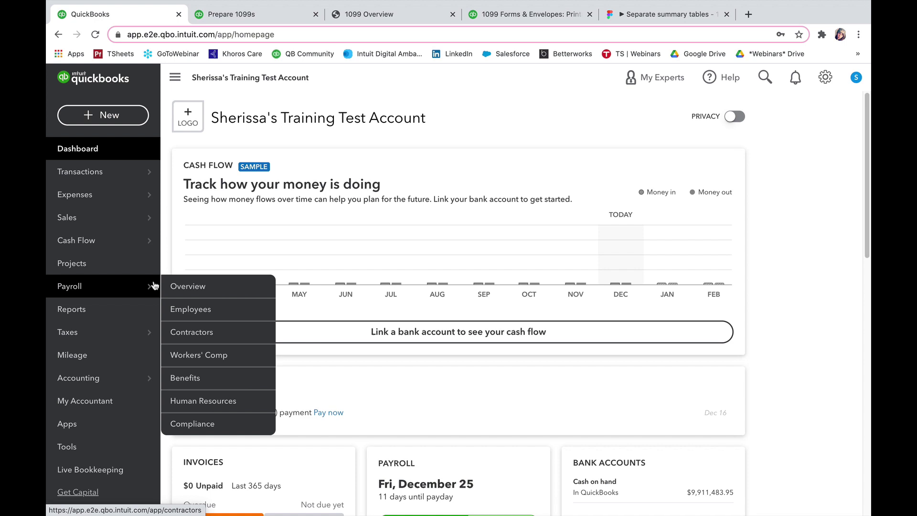
click(201, 337)
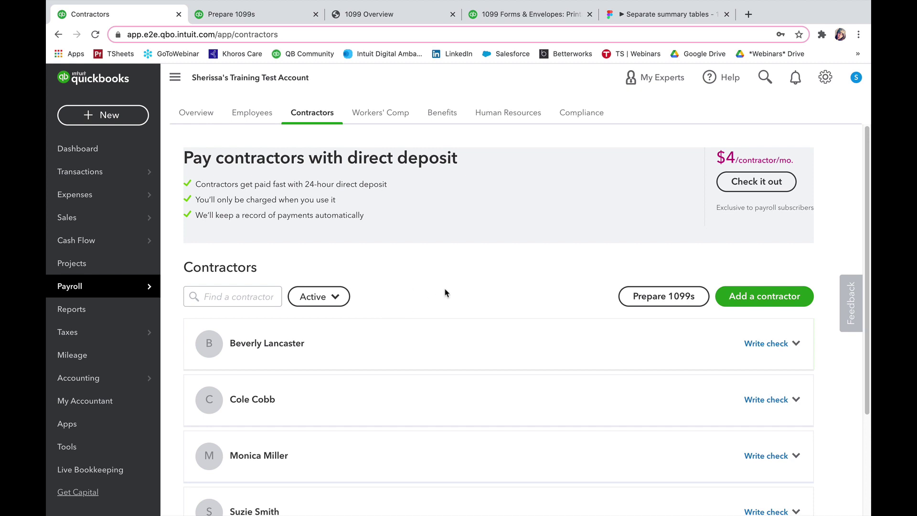
Step: Start Prepare 1099s and scroll down through the filing FAQs
click(654, 301)
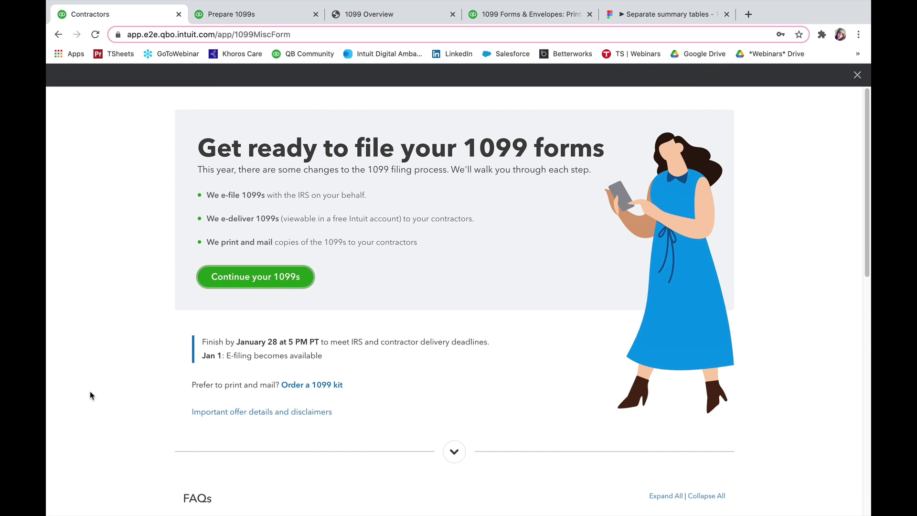
scroll(91, 395, down, 5)
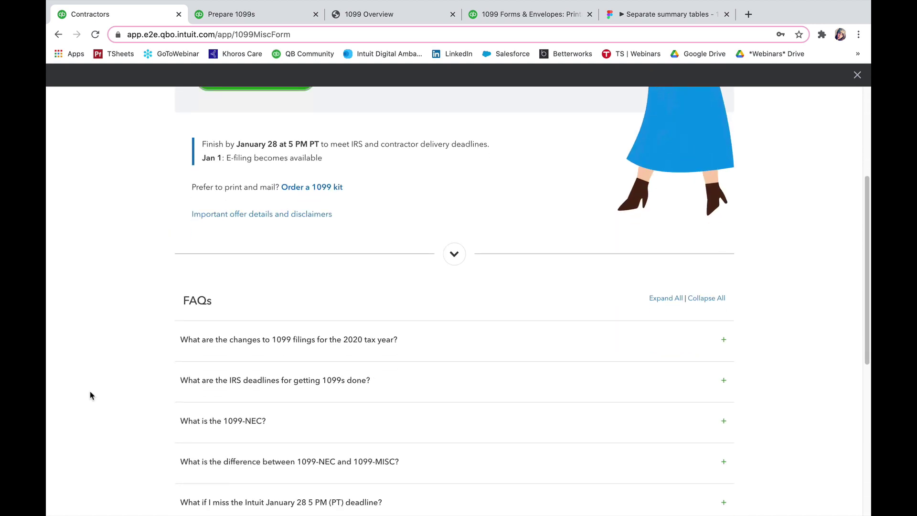
scroll(91, 396, down, 3)
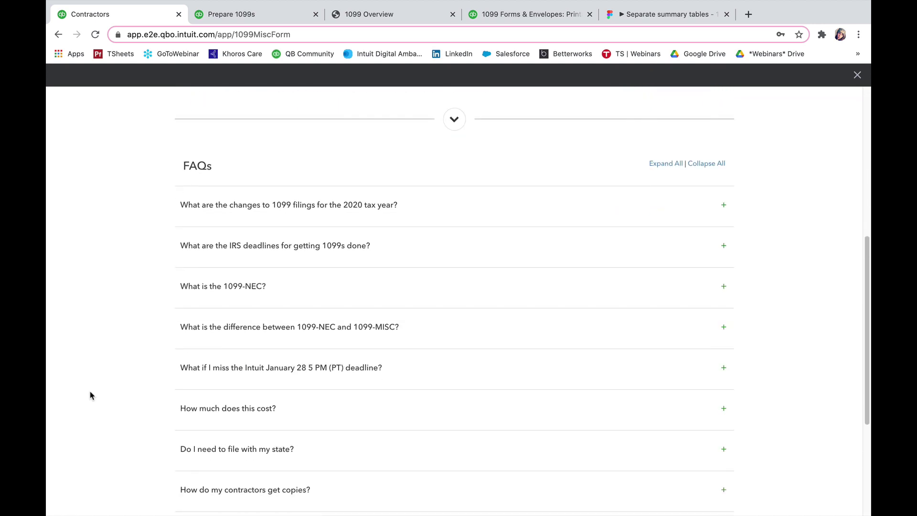
scroll(90, 396, down, 1)
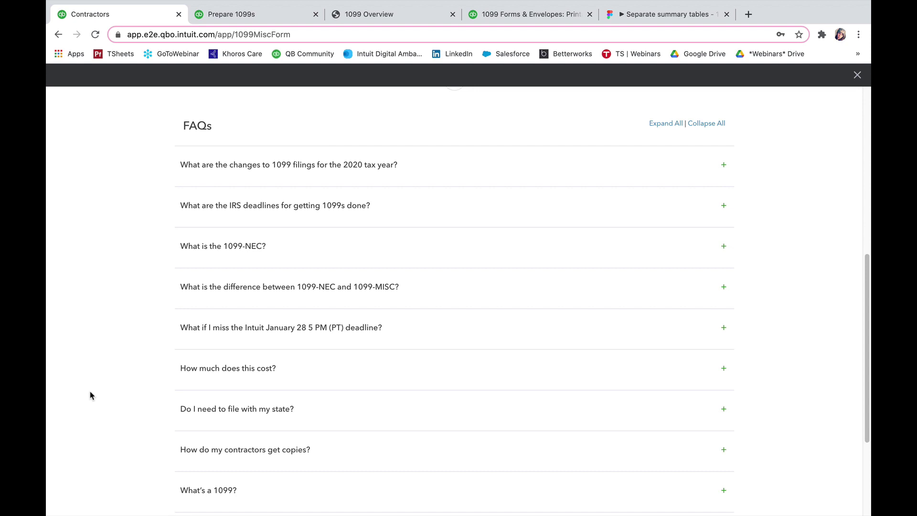
Step: Expand and collapse the 1099-NEC vs 1099-MISC FAQ answer, then scroll back up
click(398, 301)
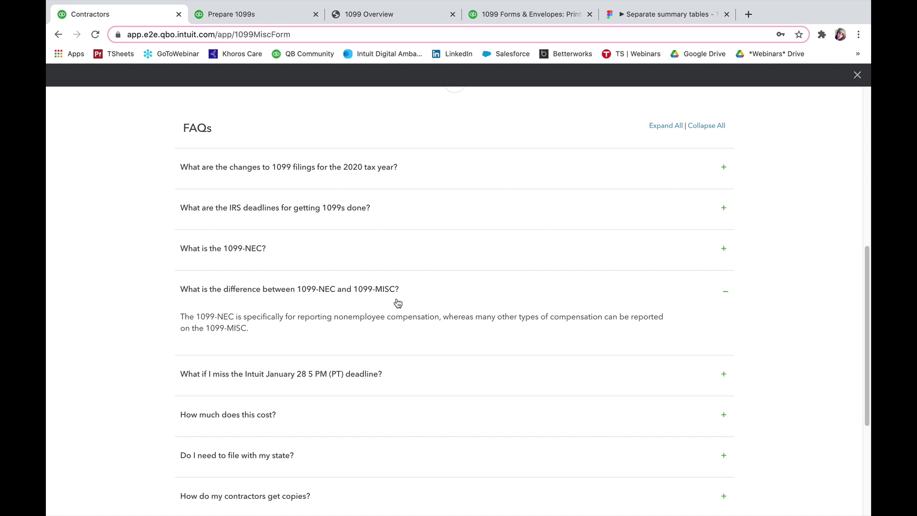
click(398, 302)
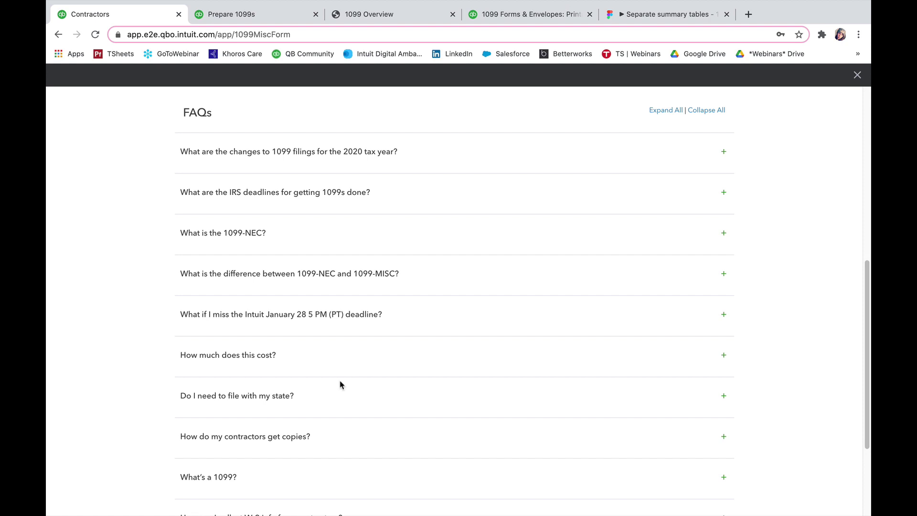
scroll(342, 399, down, 2)
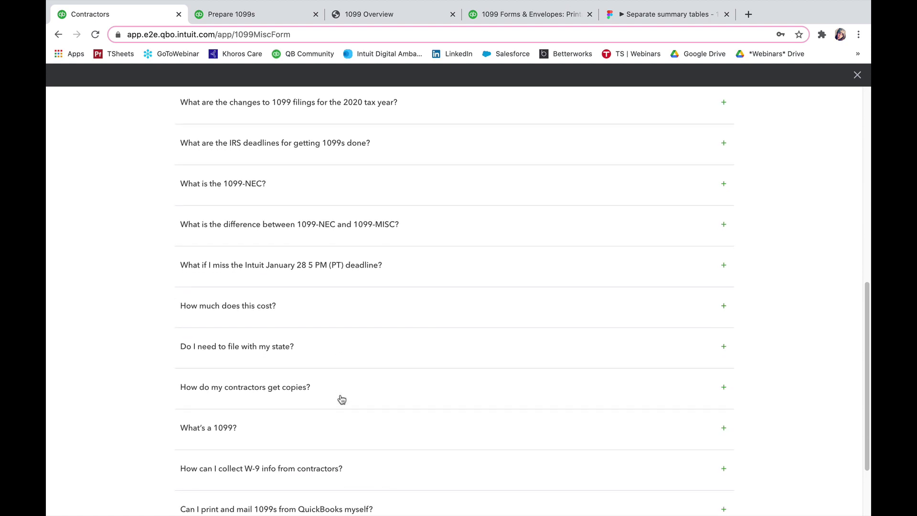
scroll(333, 425, down, 4)
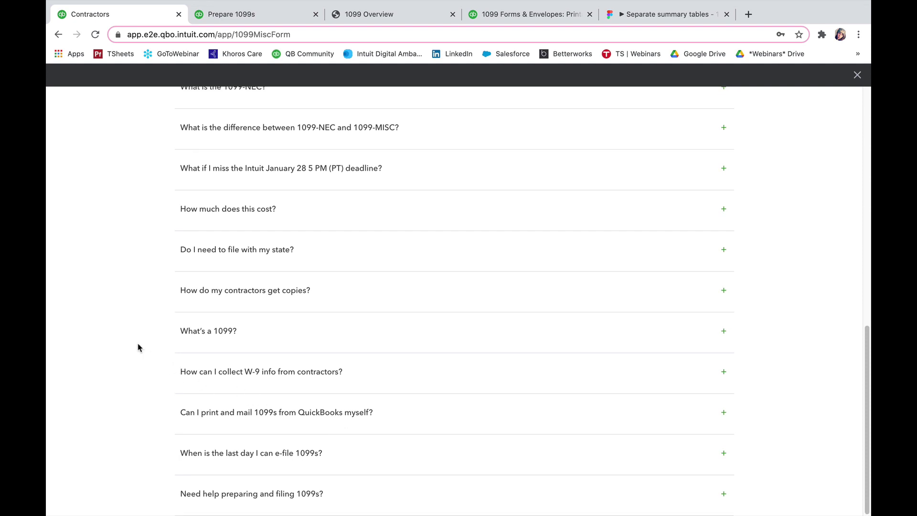
scroll(131, 342, up, 20)
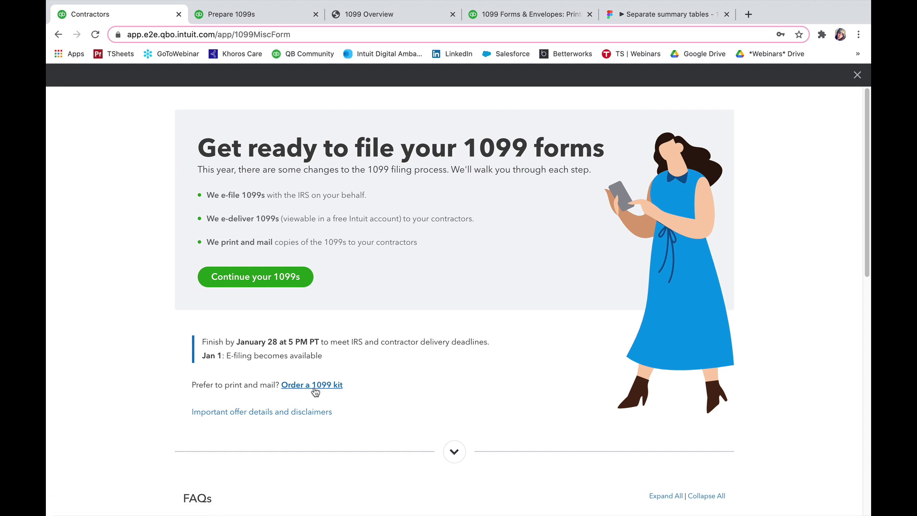
Step: Switch to the 1099 Forms & Envelopes store and jump to the 1099-NEC kits
click(492, 17)
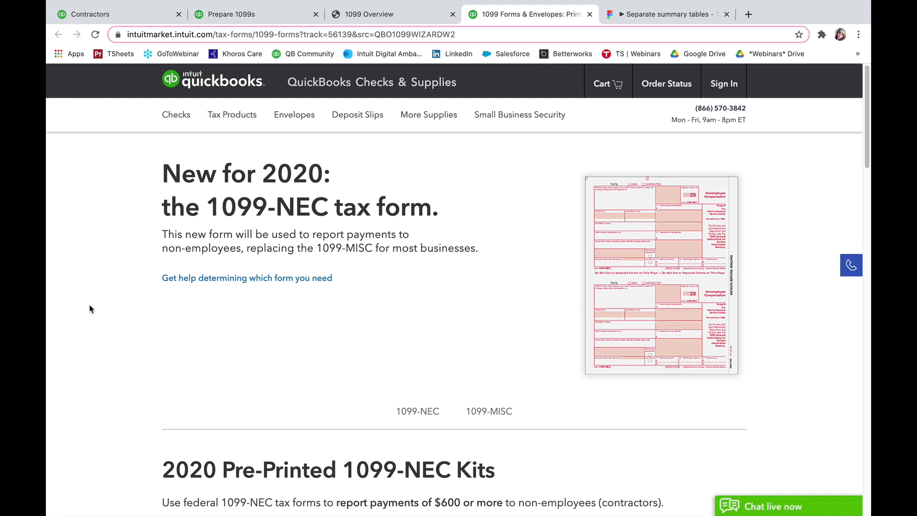
scroll(90, 309, down, 3)
click(401, 271)
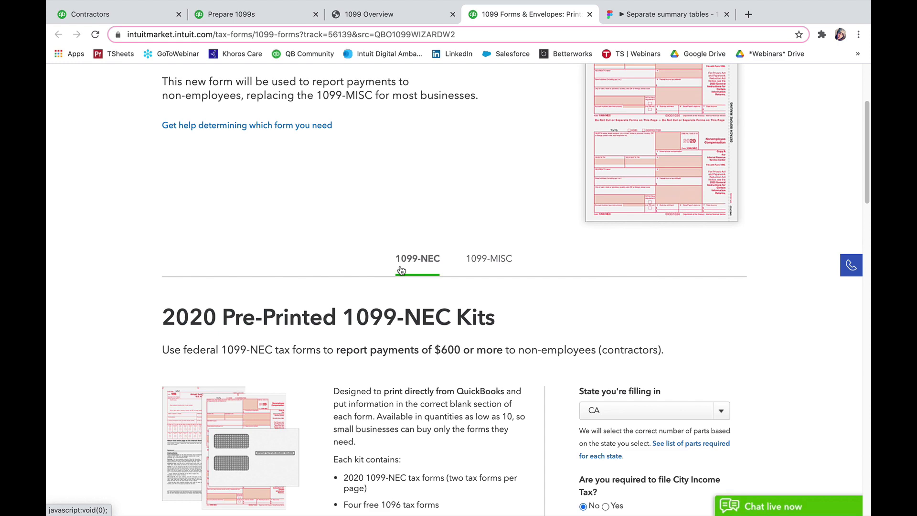
scroll(402, 270, down, 3)
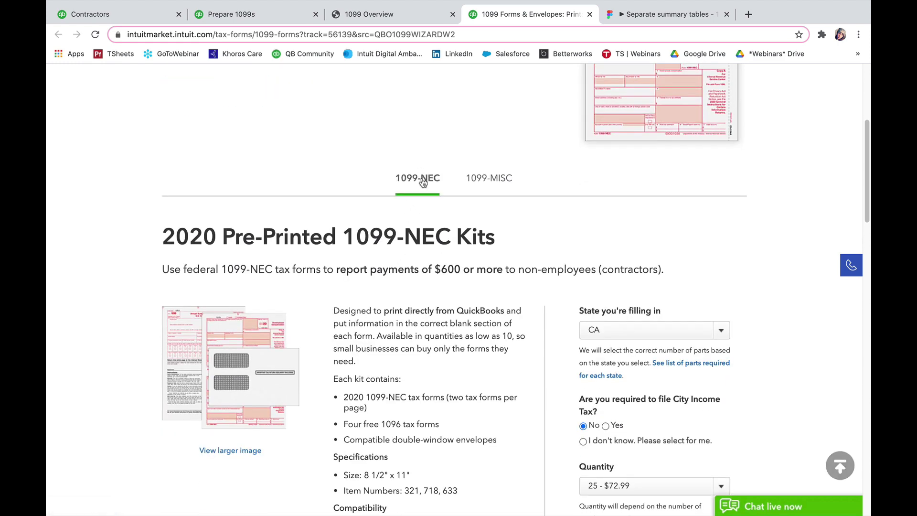
scroll(481, 178, down, 2)
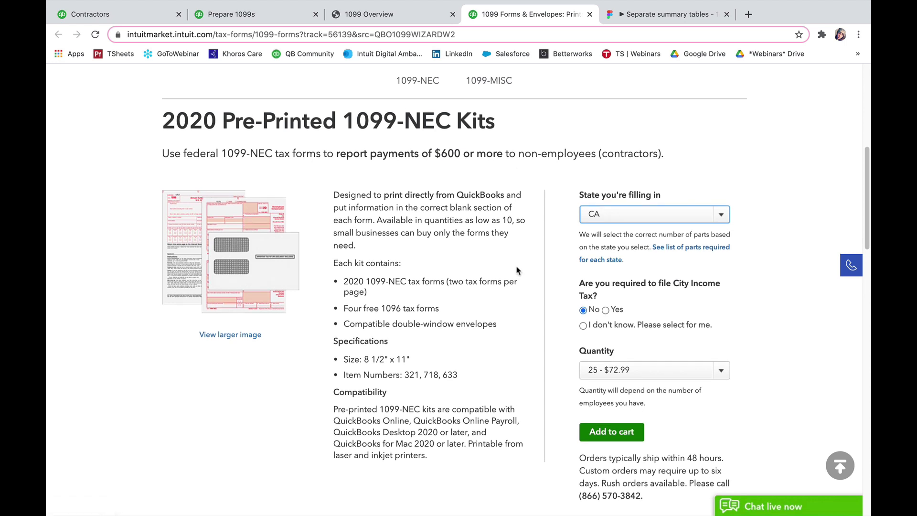
Step: Check the 1099-NEC kit options, keeping state CA and quantity 25 - $72.99
click(721, 217)
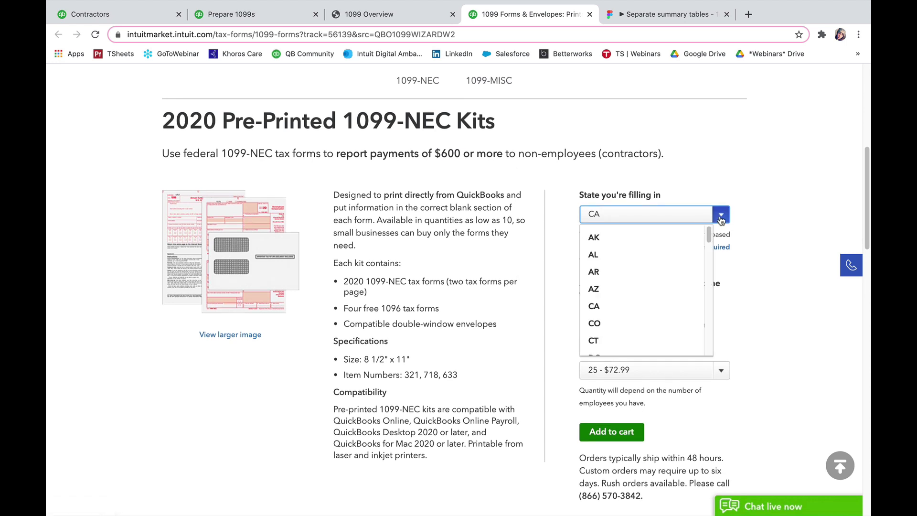
click(755, 239)
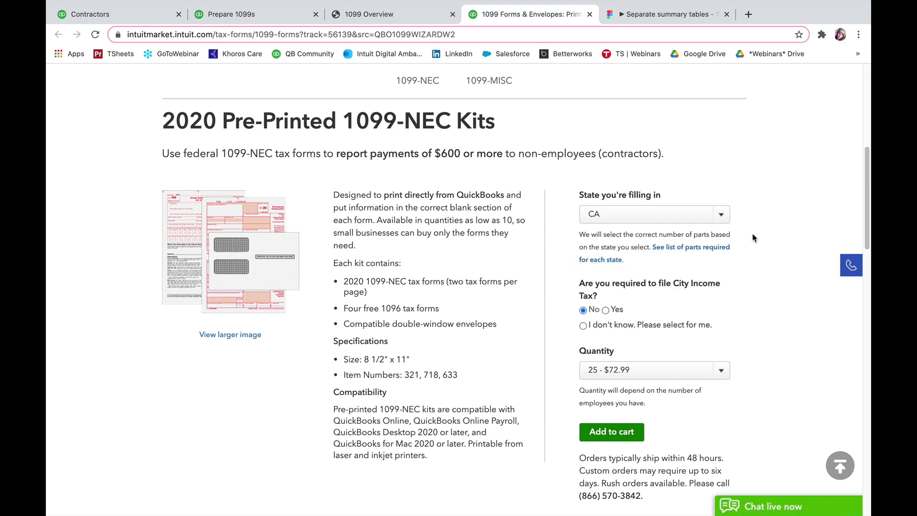
click(720, 373)
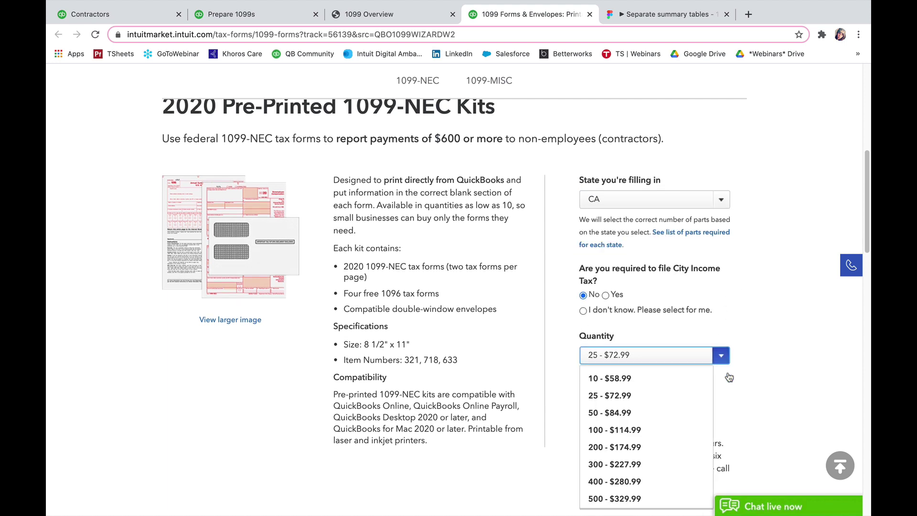
scroll(741, 359, down, 3)
click(771, 344)
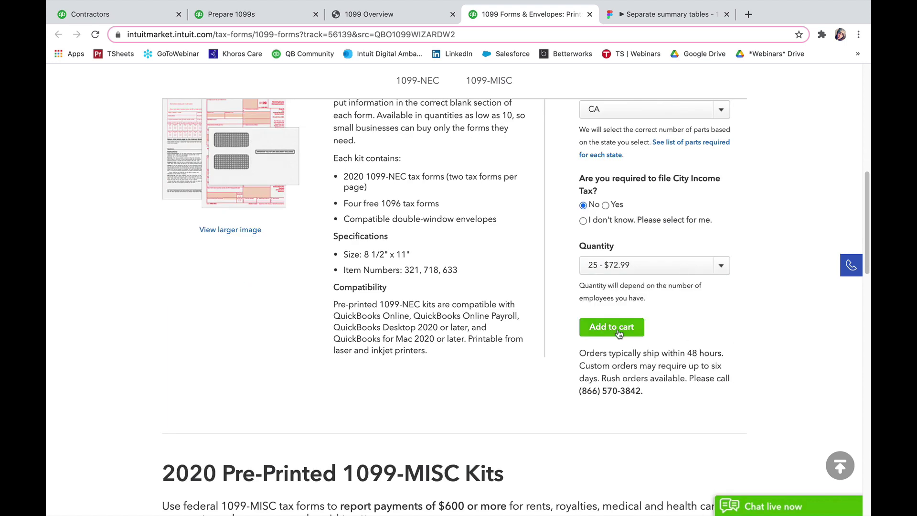
Step: Check the 1099-MISC kit's state options, keeping CA, and return to the page top
scroll(755, 338, down, 5)
scroll(755, 338, down, 2)
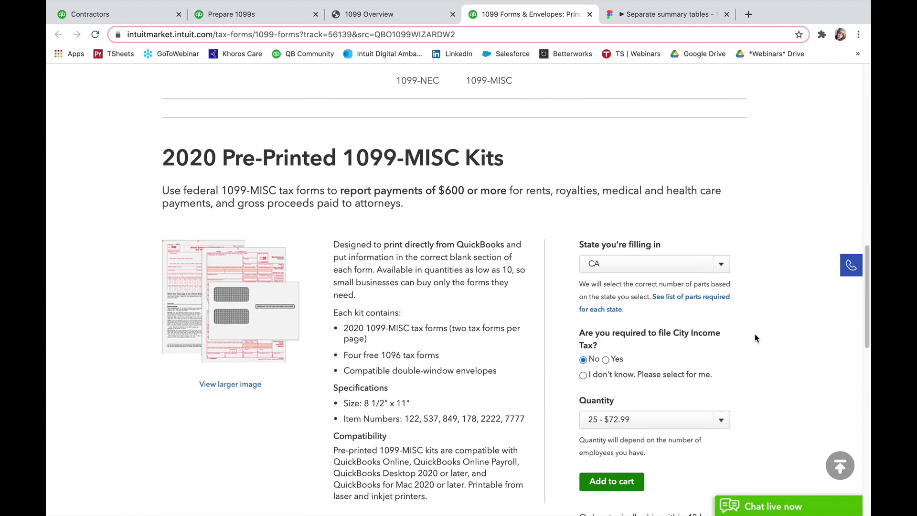
scroll(756, 338, down, 1)
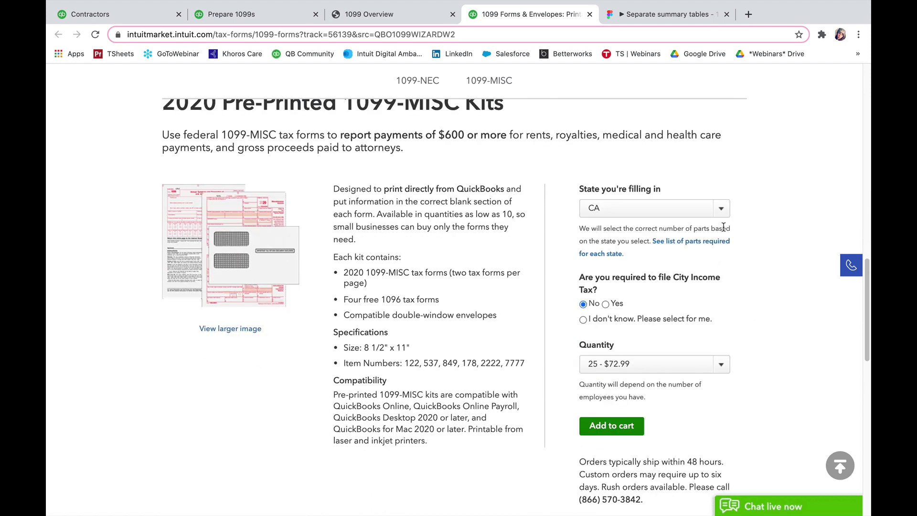
click(722, 210)
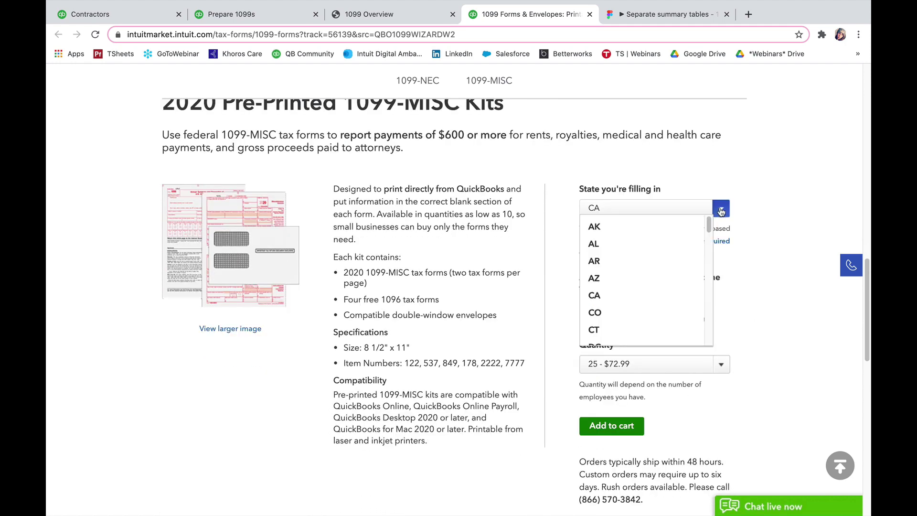
click(754, 323)
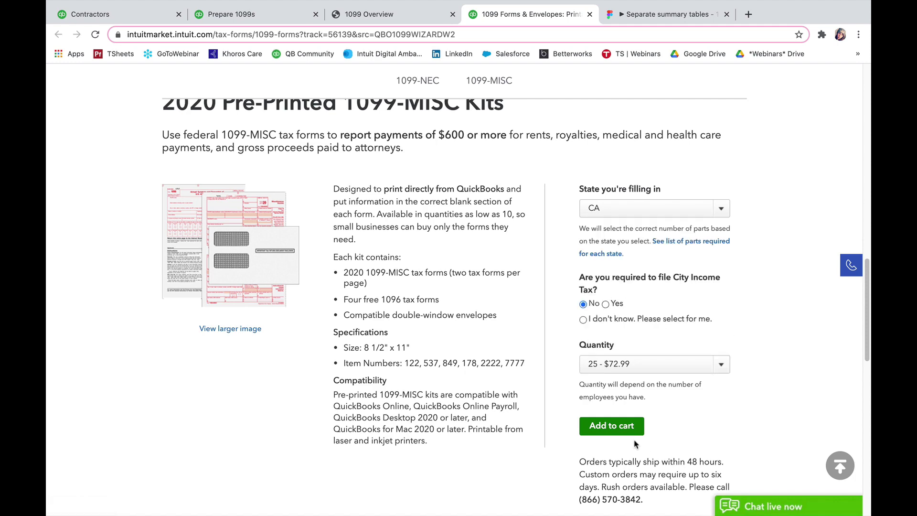
scroll(731, 412, up, 2)
scroll(730, 412, up, 5)
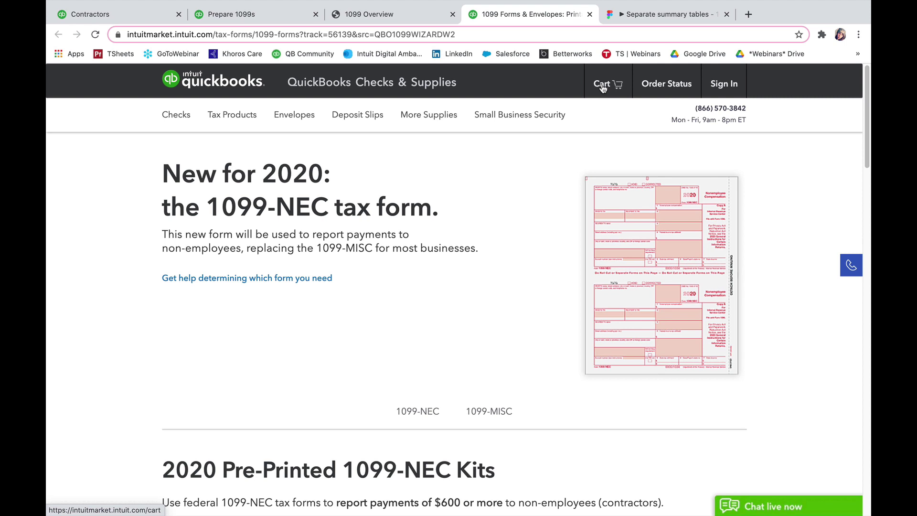
Step: Return to the Contractors tab and continue into the 1099 wizard's Company step
click(161, 22)
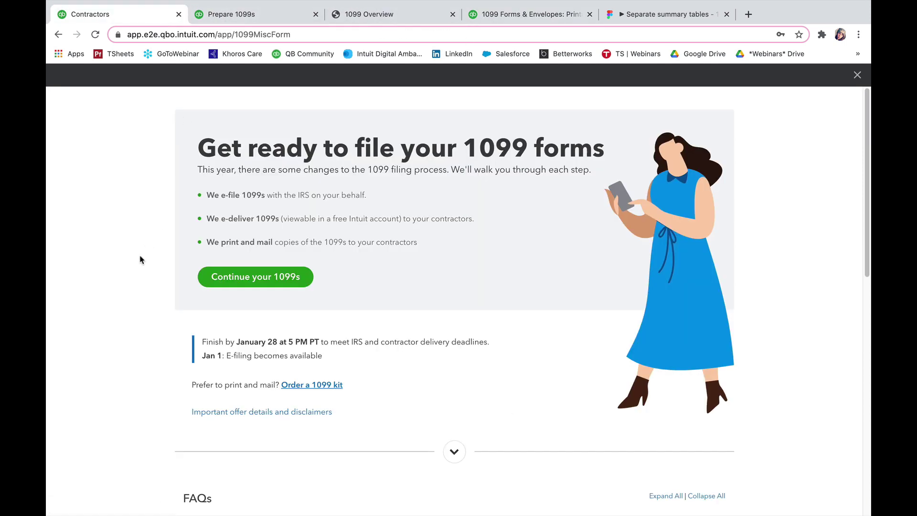
click(247, 287)
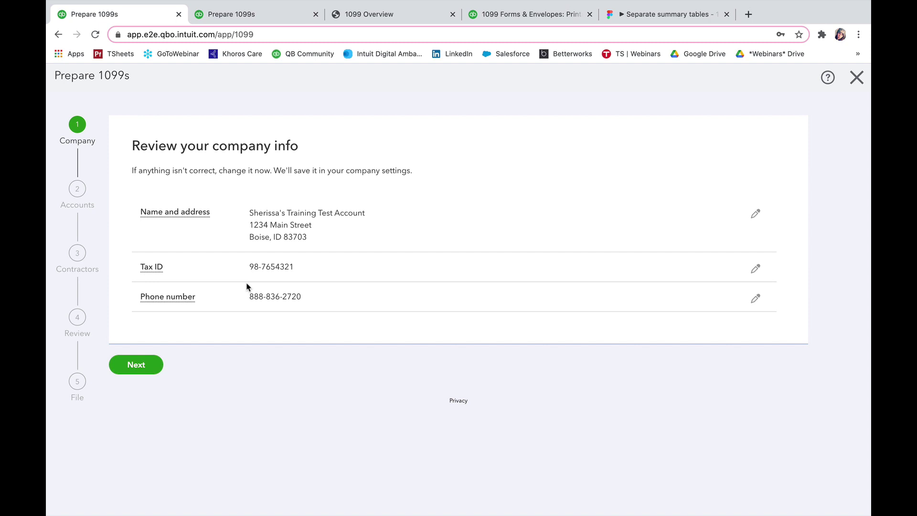
Step: Confirm the company info and map Non-employee compensation to the Contractors expense account
click(146, 365)
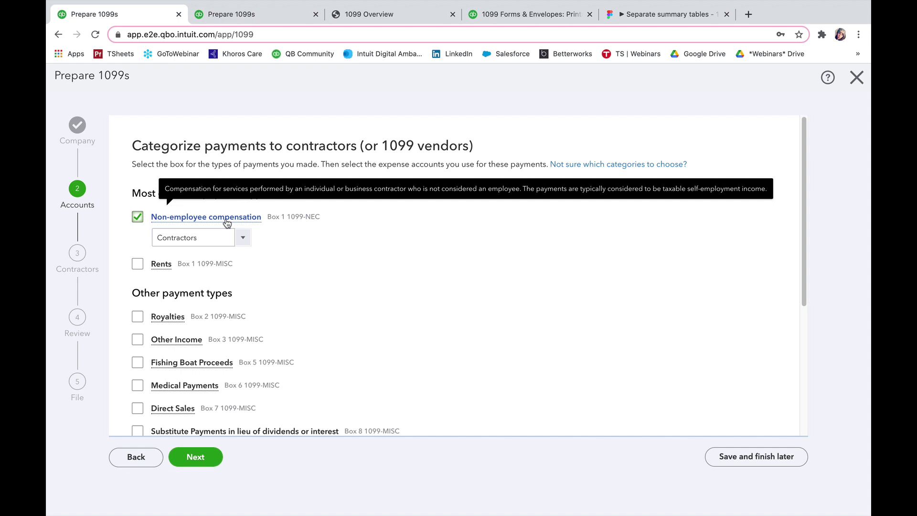
click(246, 238)
scroll(272, 352, down, 10)
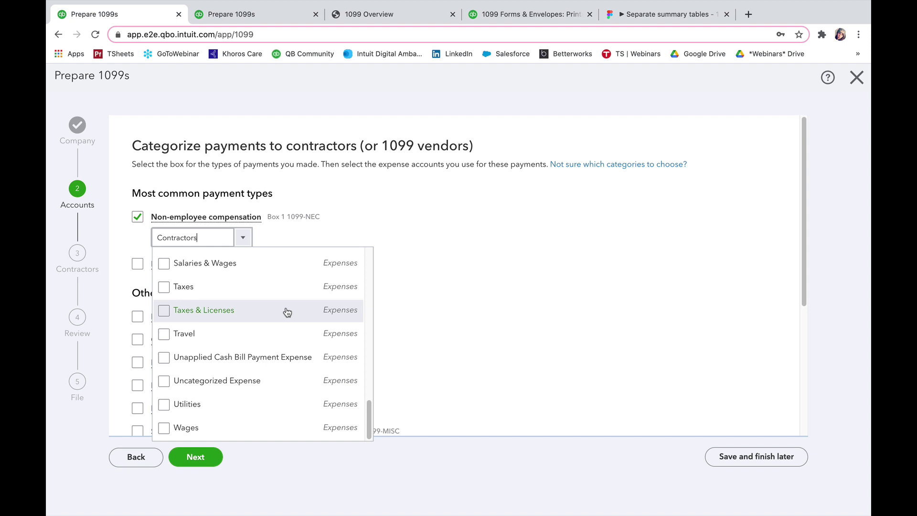
click(457, 317)
Step: Scroll through the remaining 1099 payment types, leaving them all unchecked
scroll(181, 381, down, 1)
mouse_move(180, 385)
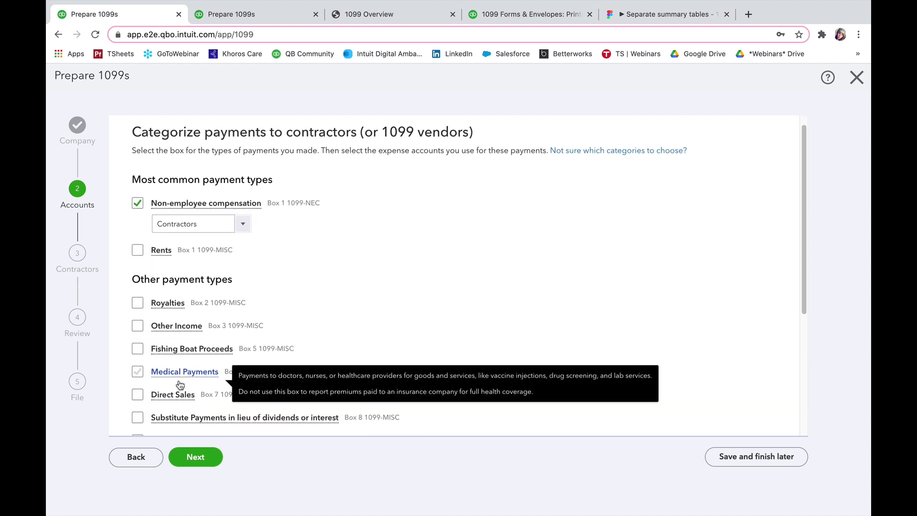
scroll(241, 328, down, 4)
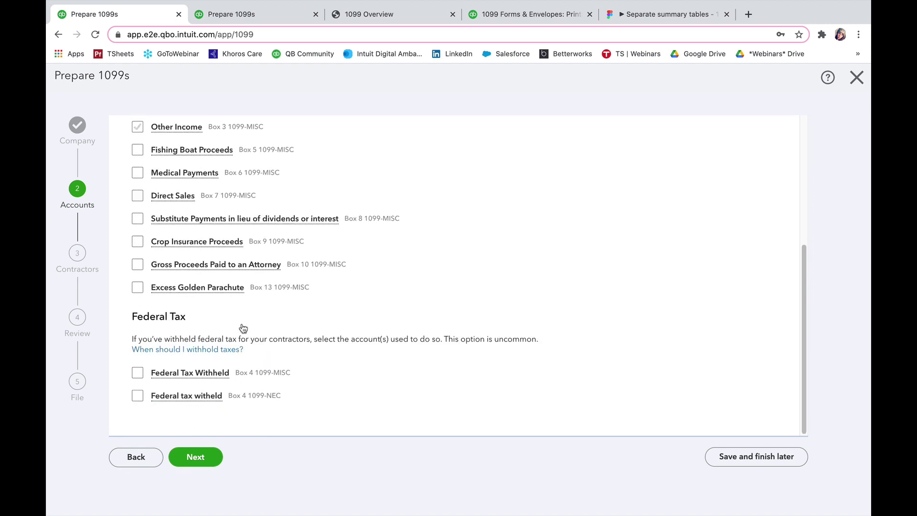
scroll(242, 328, up, 1)
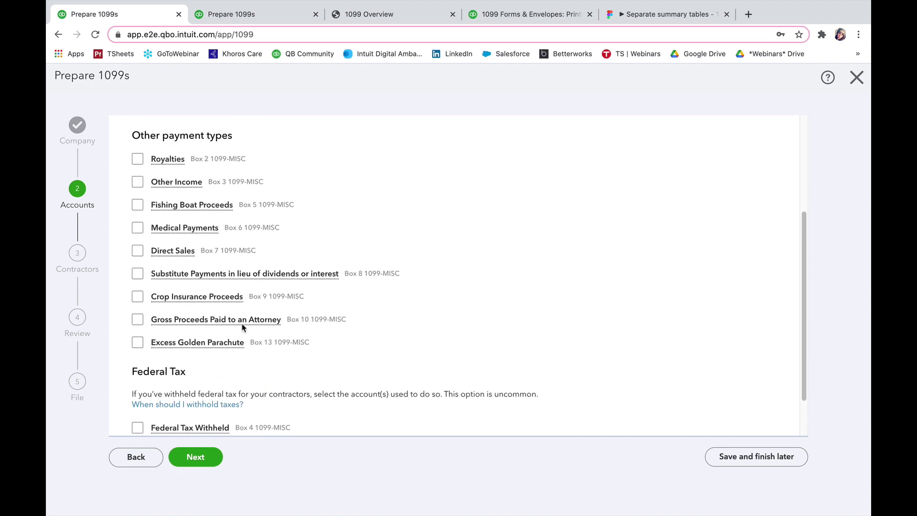
scroll(243, 328, up, 1)
click(176, 327)
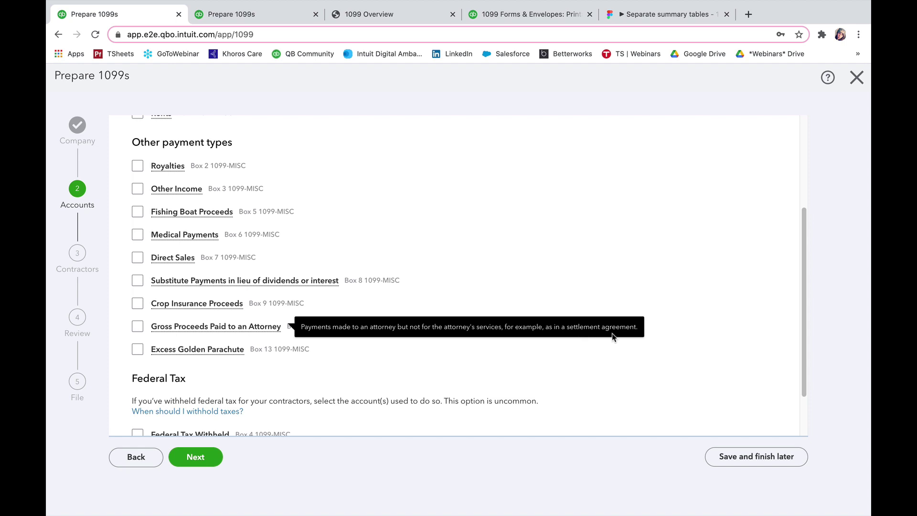
Step: Advance to the Contractors step showing five contractors' addresses, tax IDs and emails
click(203, 458)
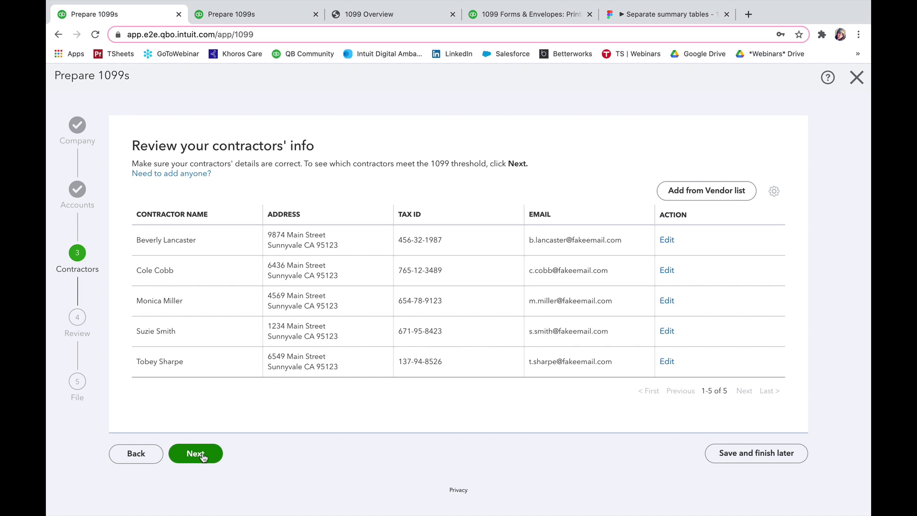
Step: Advance to the Review step and scan the 1099-NEC totals from $8,000 to $30,000
click(203, 456)
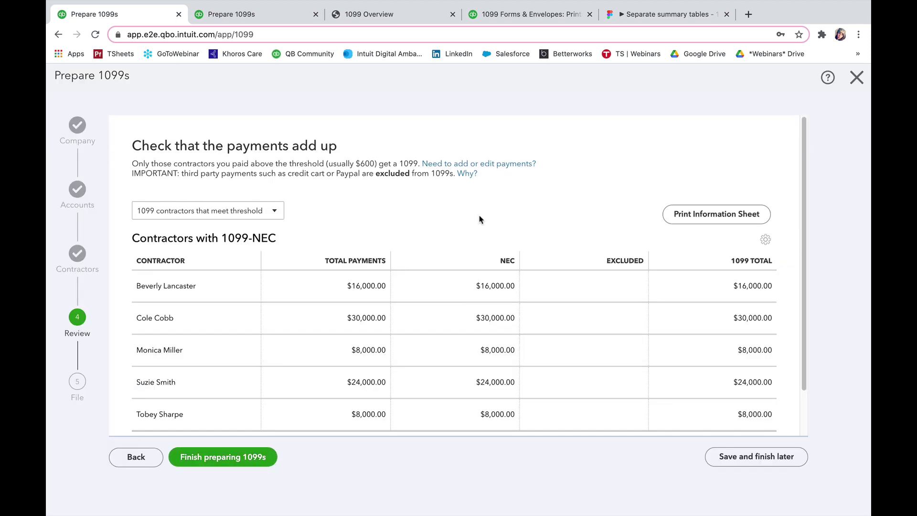
scroll(480, 219, down, 2)
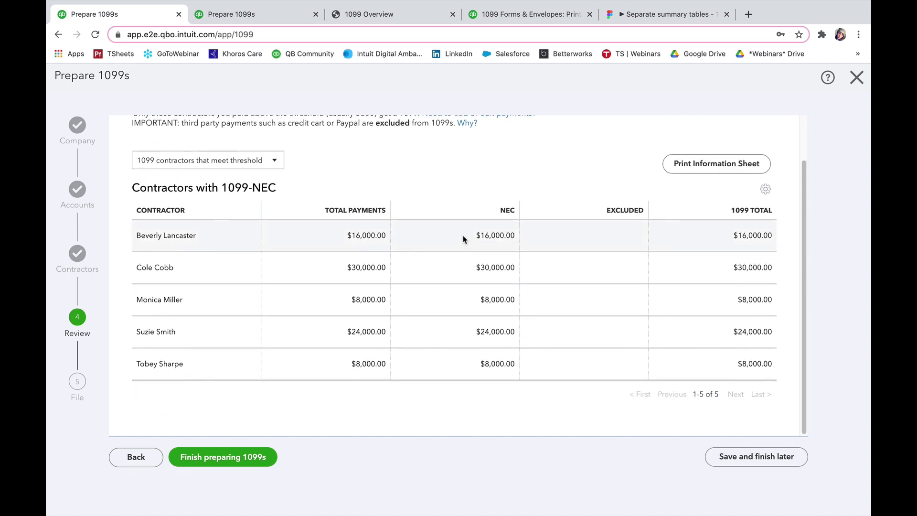
mouse_move(512, 211)
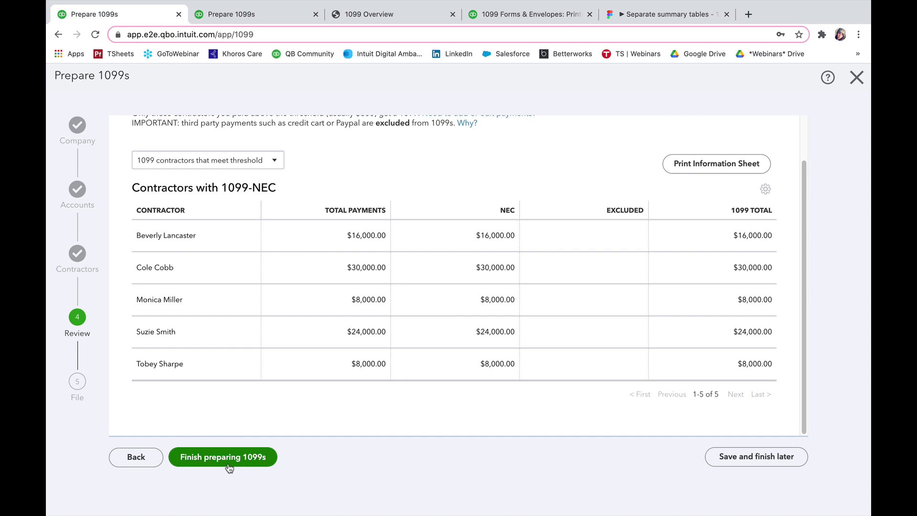
Step: Finish preparing the 1099s and choose E-file for me
click(267, 13)
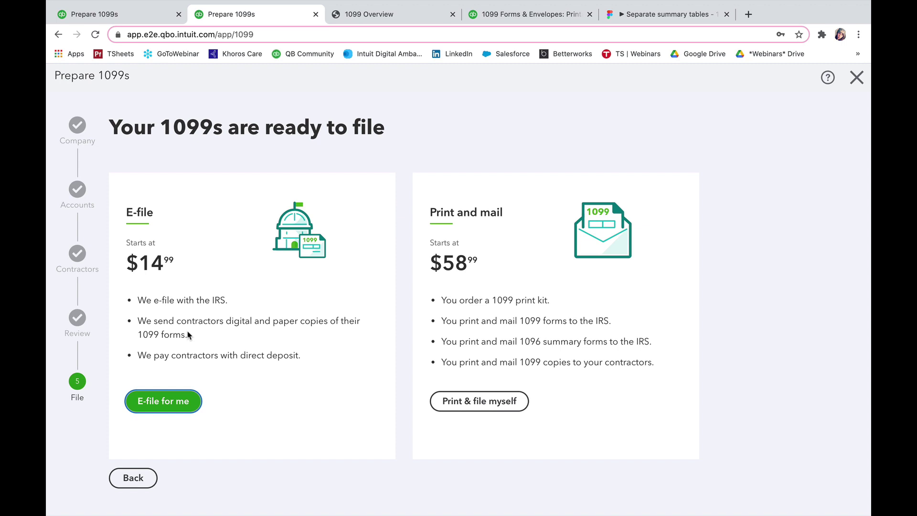
click(179, 408)
Step: Verify all five contractor forms through to the $18.97 payment step, then return to QuickBooks
click(393, 18)
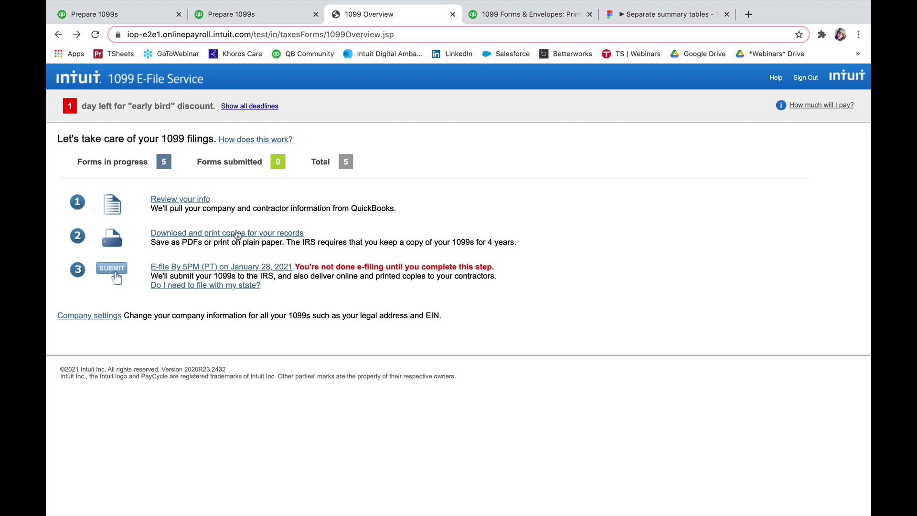
click(176, 202)
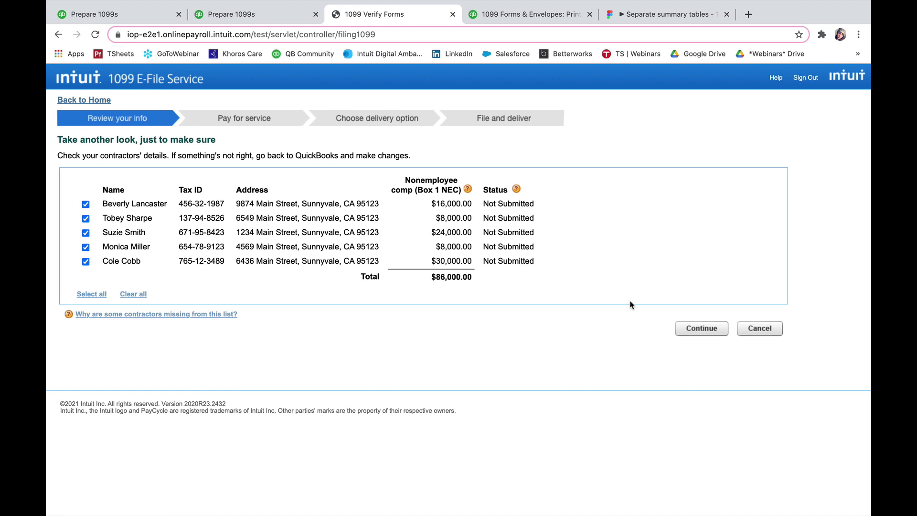
click(707, 332)
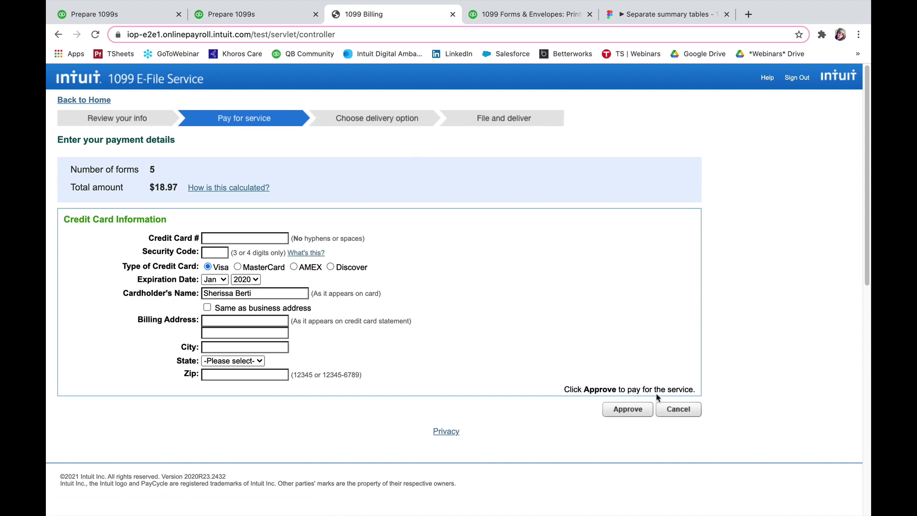
key(ctrl+Tab)
key(ctrl+Tab)
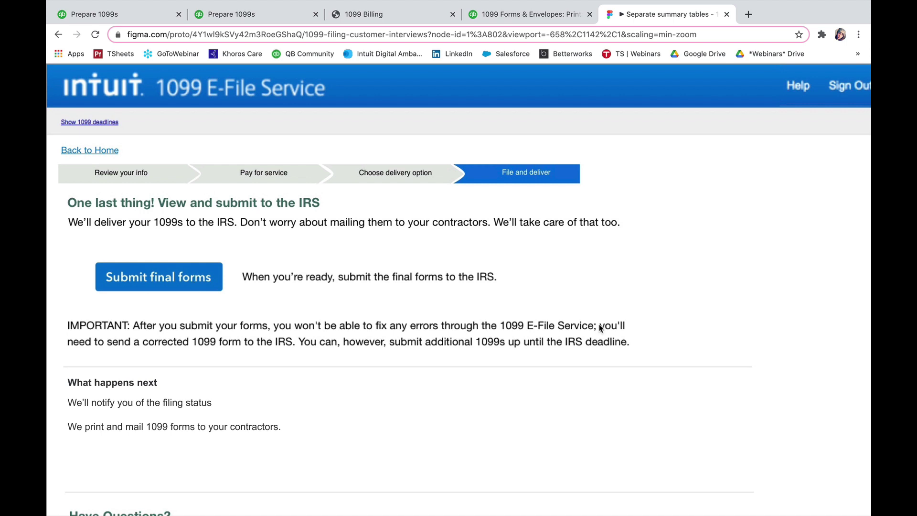
key(ctrl+Tab)
key(ctrl+Tab)
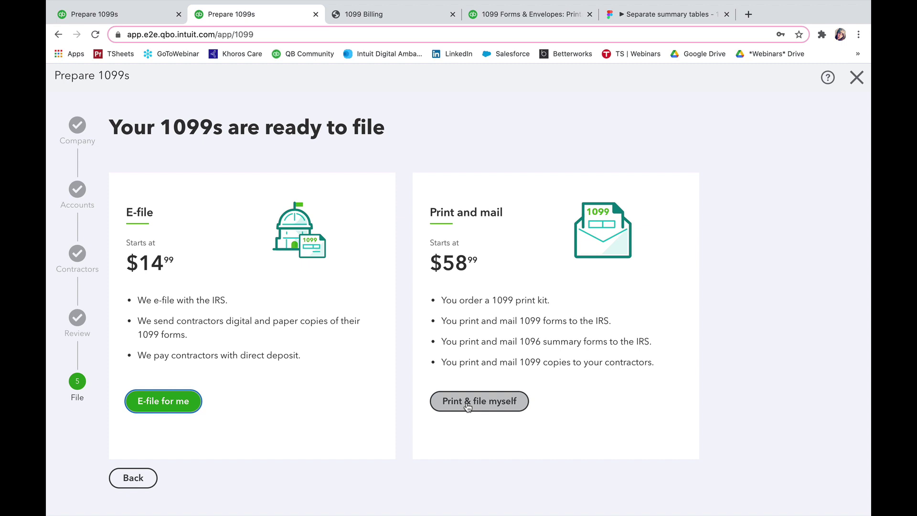
Step: Choose Print & file myself and scroll the Sample step with 1099-NEC selected
click(468, 402)
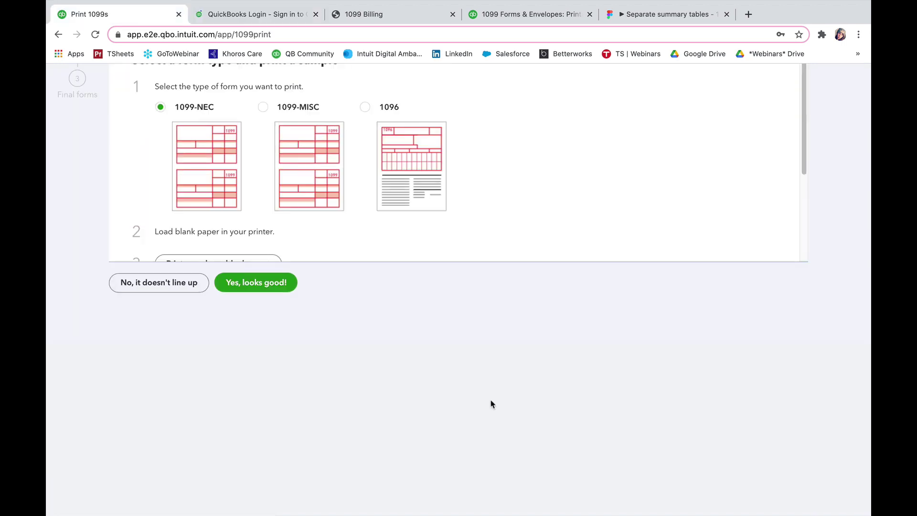
scroll(492, 404, up, 4)
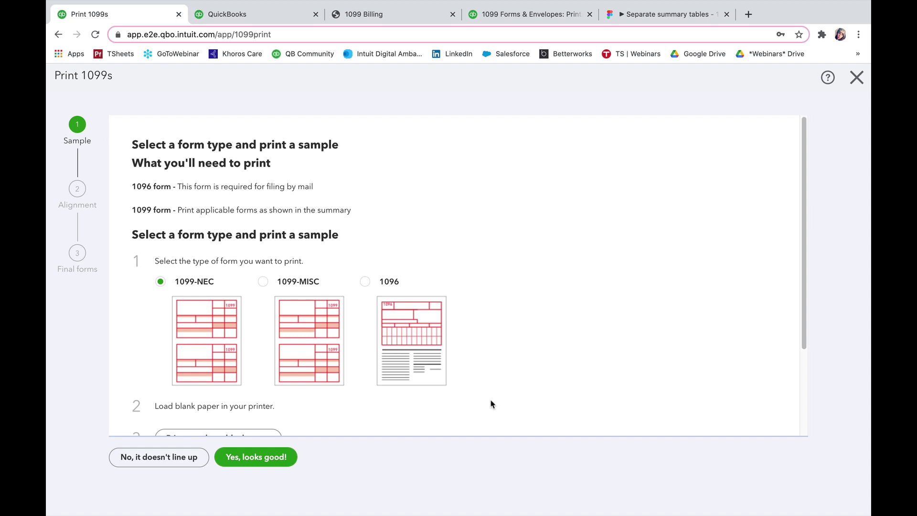
scroll(305, 286, down, 1)
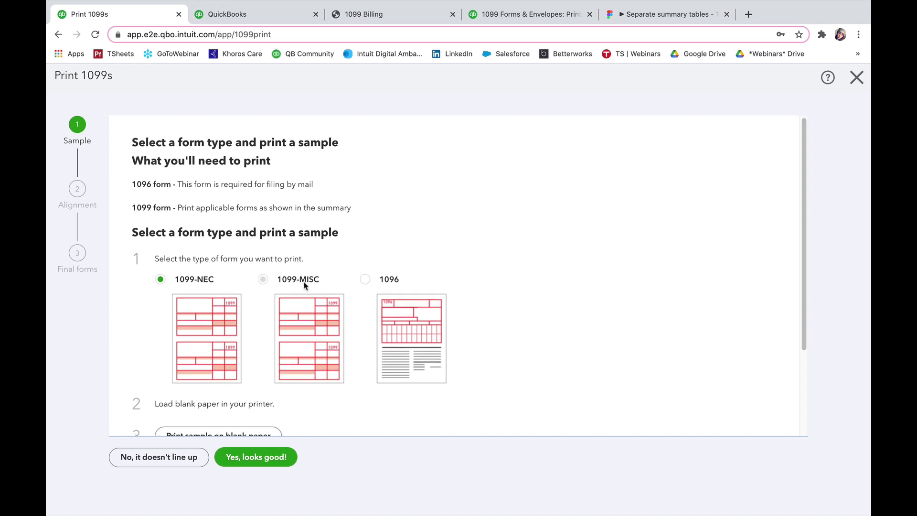
scroll(305, 285, down, 2)
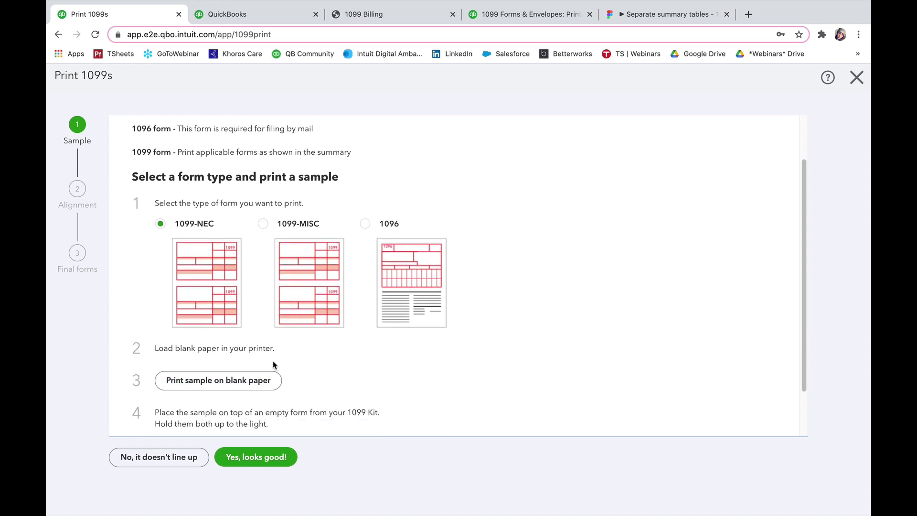
scroll(273, 365, down, 2)
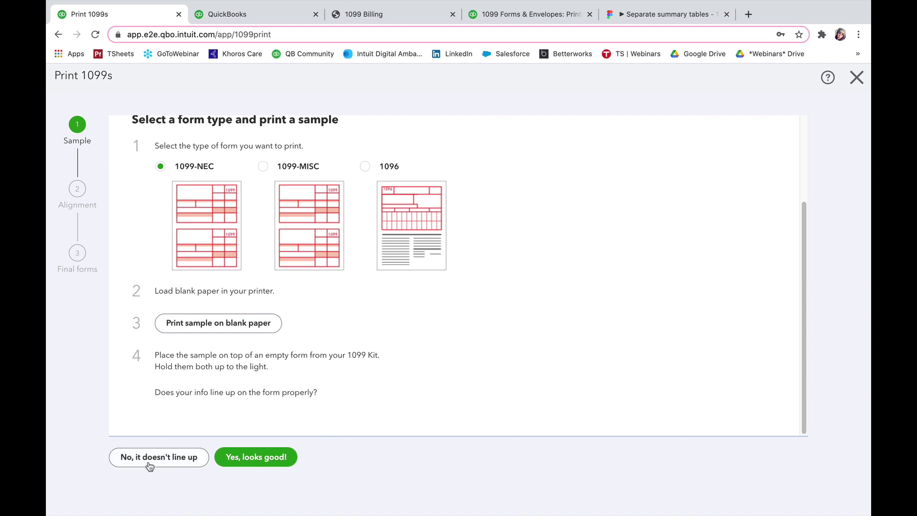
Step: Confirm the sample alignment is correct and print the final 1099-NEC forms for the 5 contractors
click(265, 466)
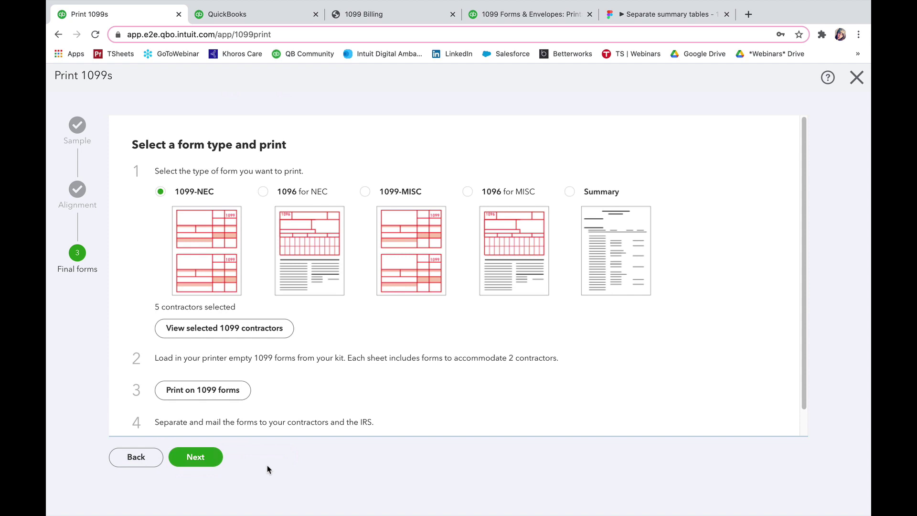
scroll(268, 469, down, 1)
click(197, 454)
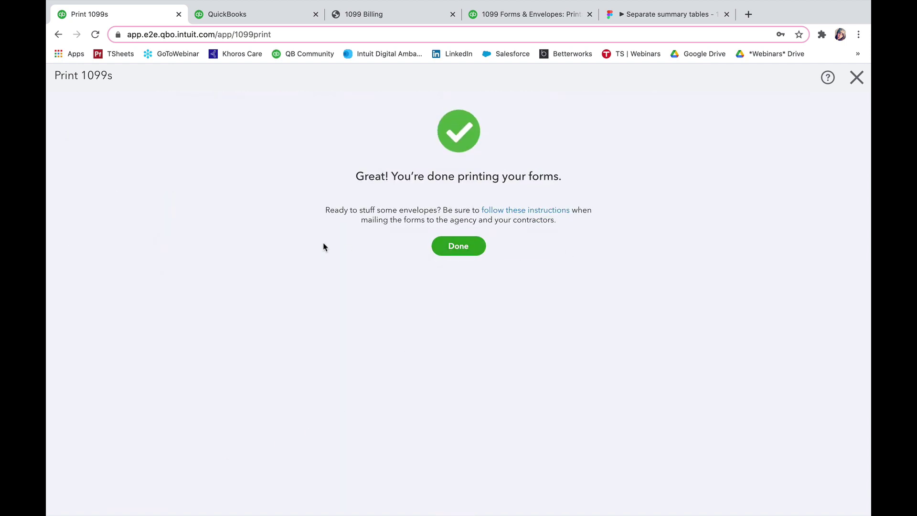
Step: Close the print wizard and review the FAQs on the 'Get ready to file your 1099 forms' page
click(454, 252)
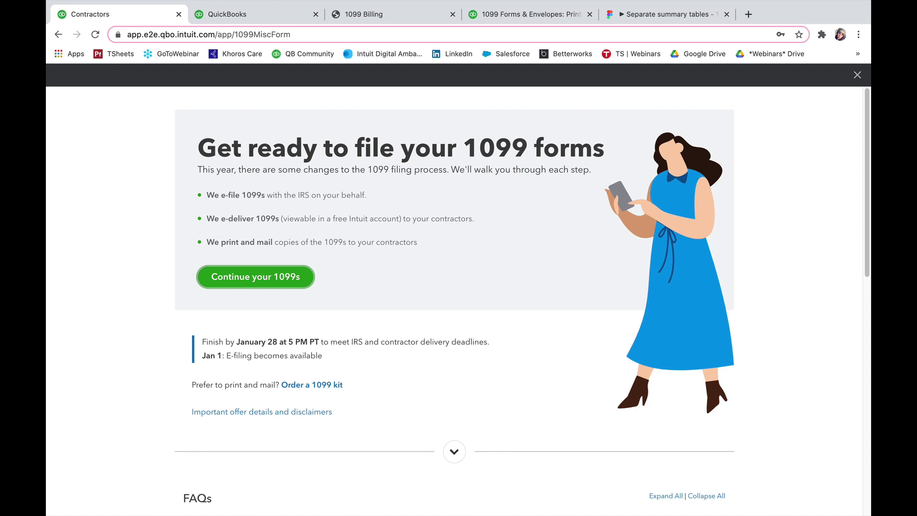
scroll(739, 339, down, 10)
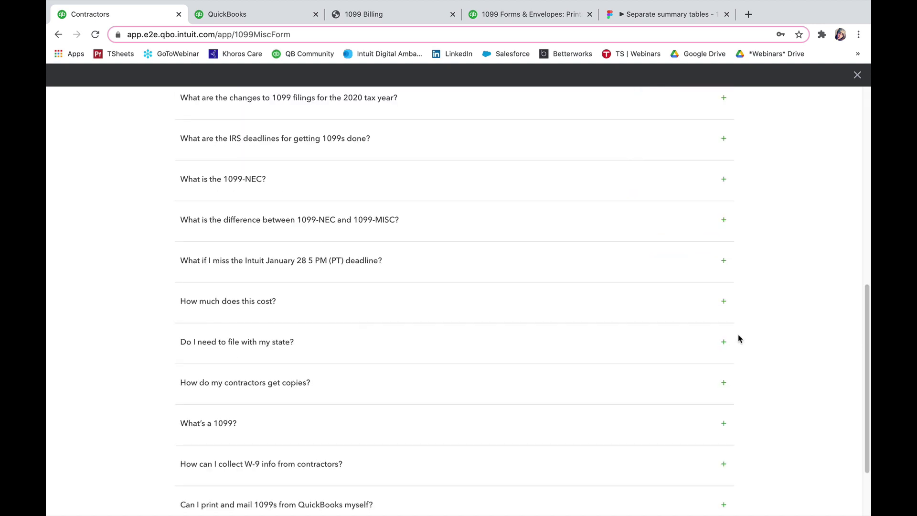
scroll(739, 339, up, 10)
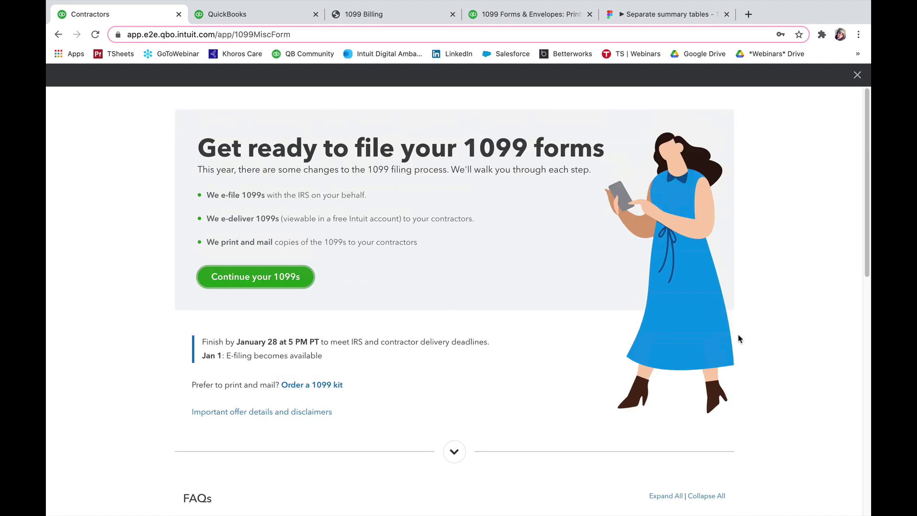